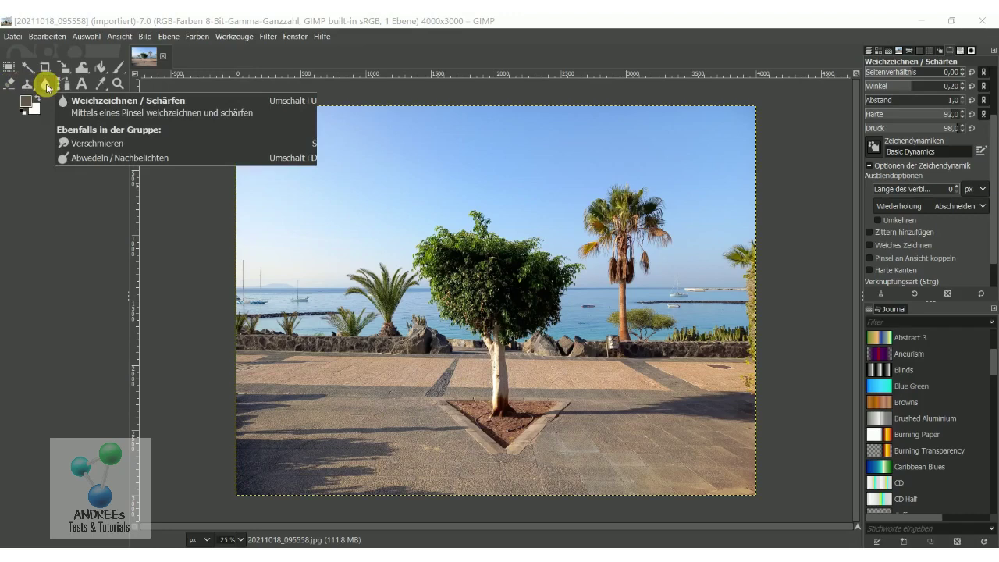
- Adjust the toolbox settings in Preferences, including the Ausrichtung entry
left_click(49, 36)
left_click(64, 369)
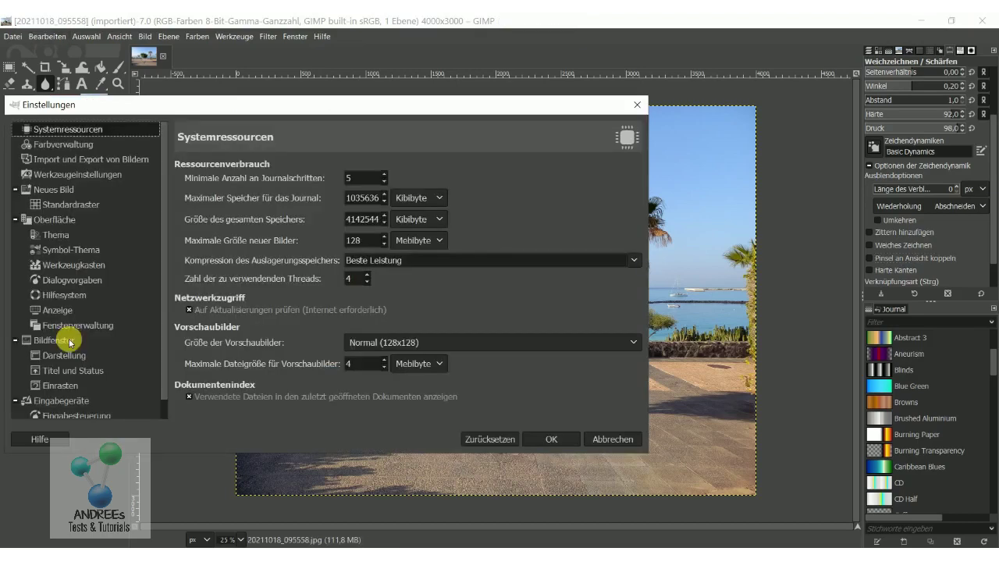
left_click(97, 266)
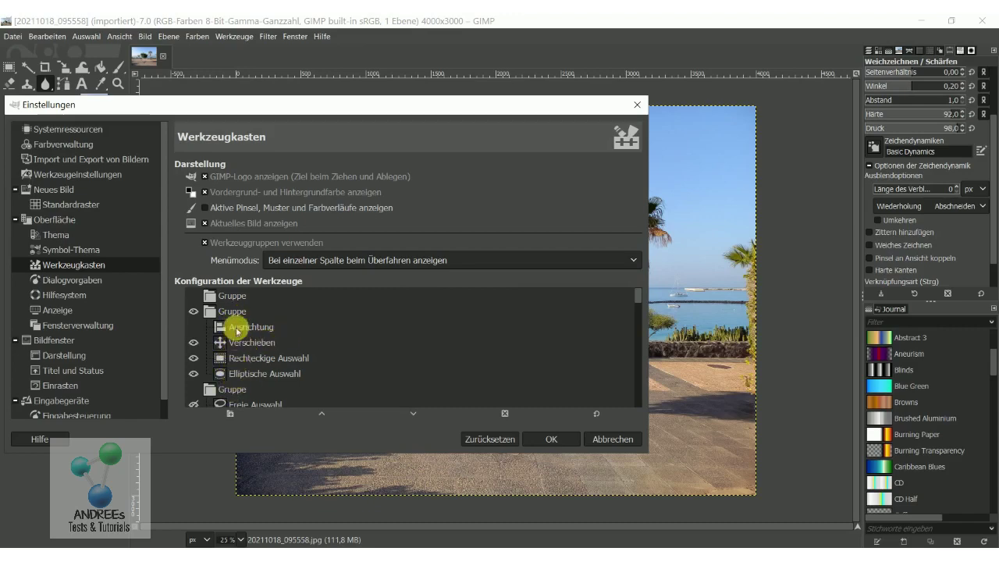
left_click(232, 358)
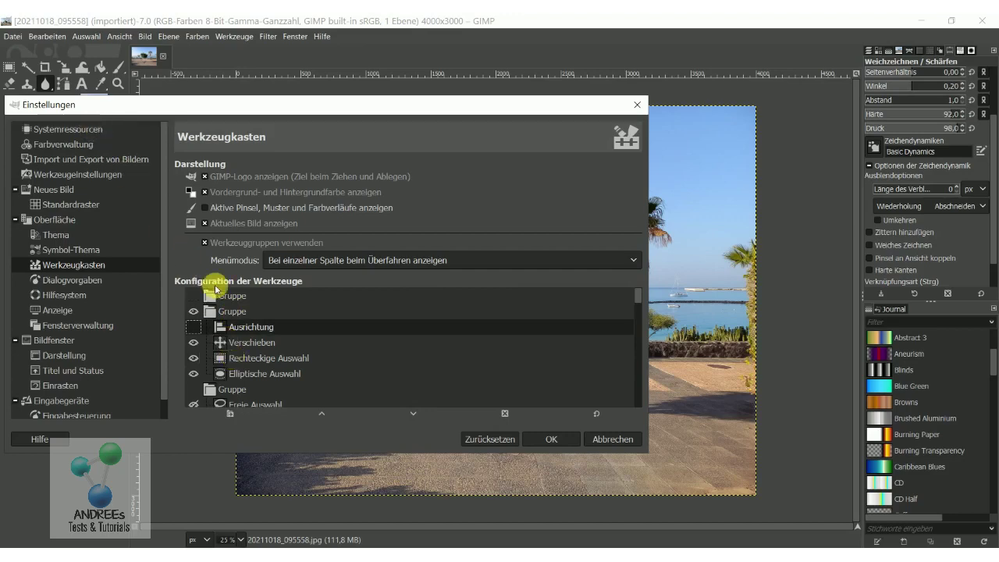
scroll(640, 313, "down", 3)
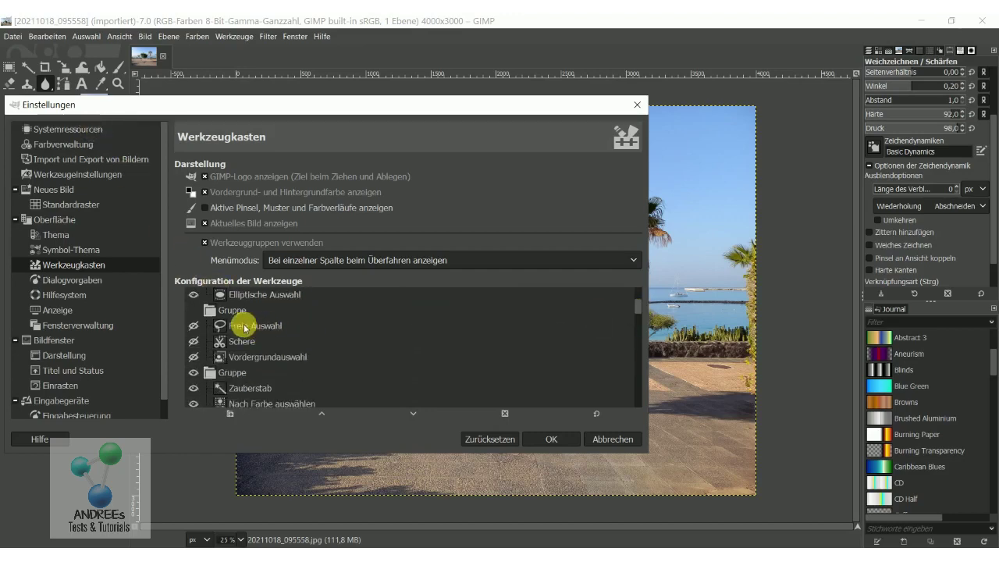
left_click_drag(640, 304, 642, 320)
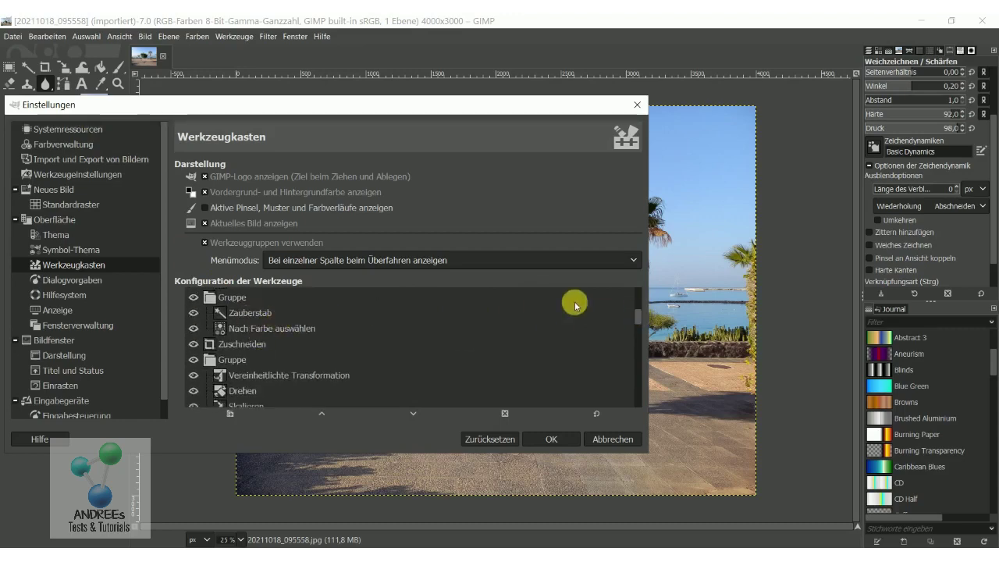
left_click_drag(633, 316, 641, 333)
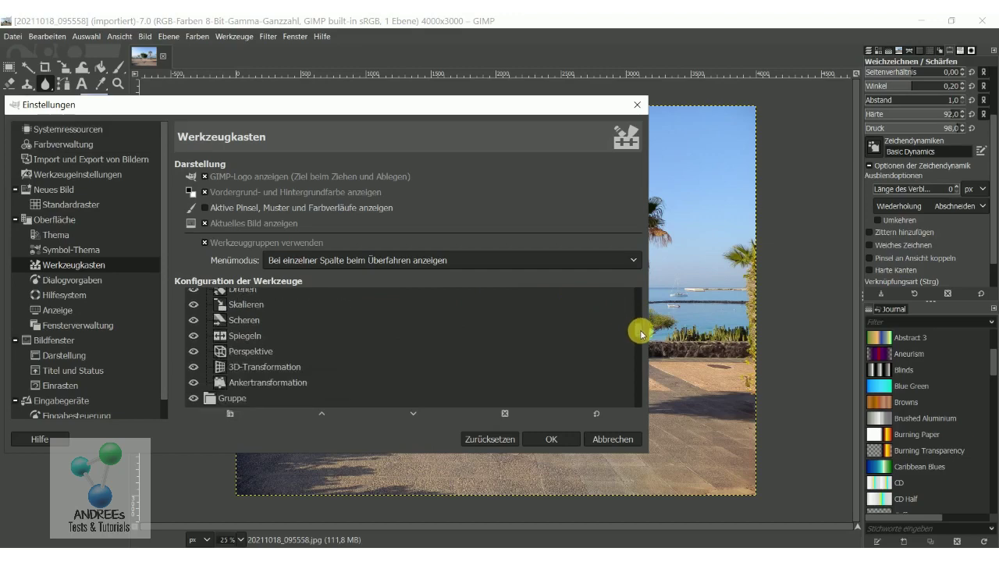
scroll(642, 334, "up", 1)
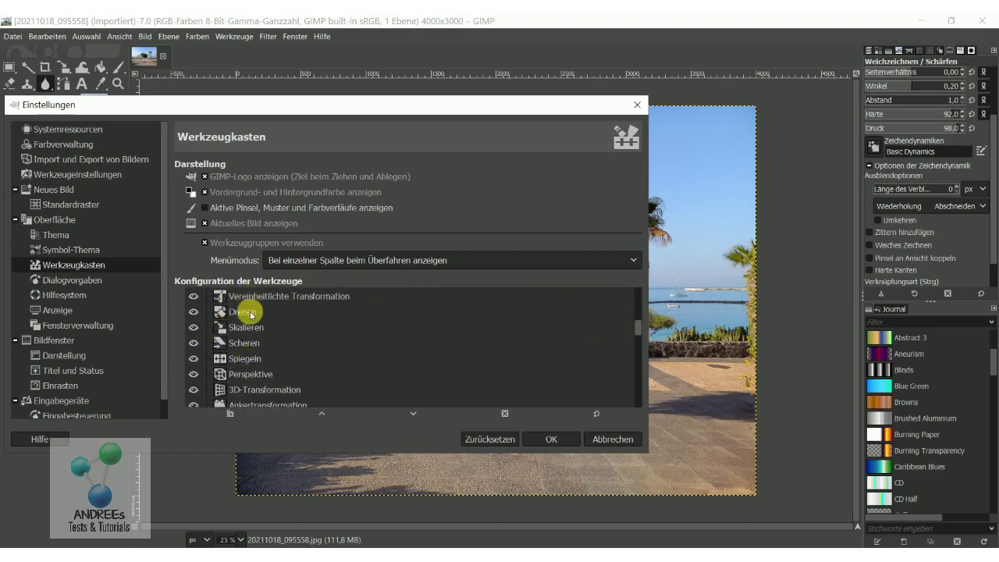
left_click(547, 443)
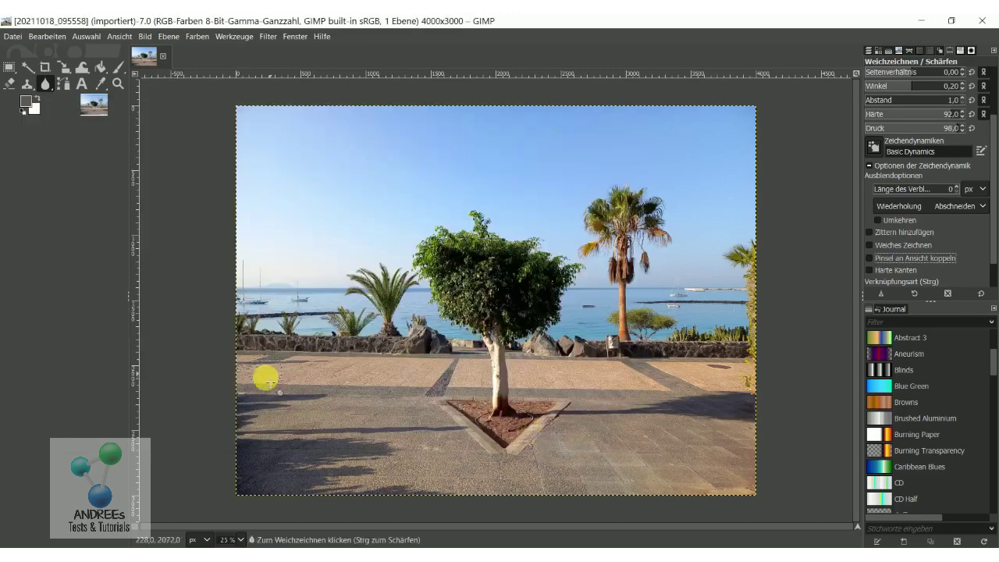
- Choose Verschmieren (smudge) from the blur/sharpen tool group
left_click(47, 84)
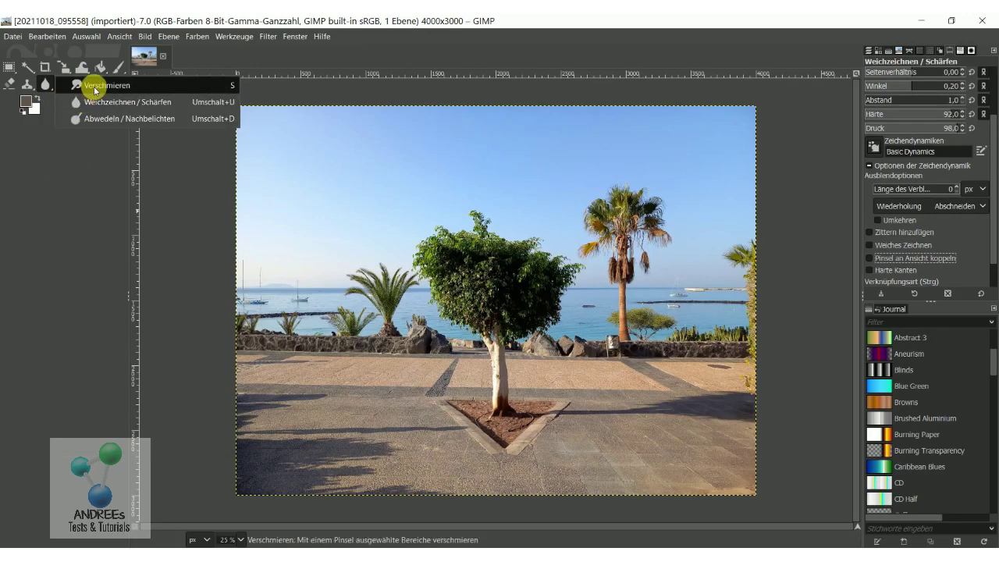
left_click(95, 86)
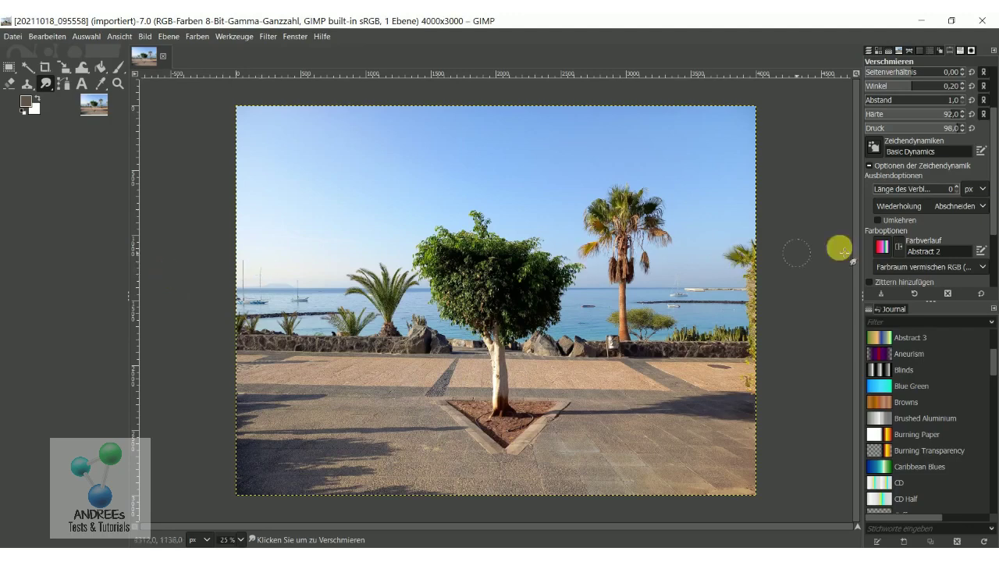
left_click_drag(992, 150, 990, 84)
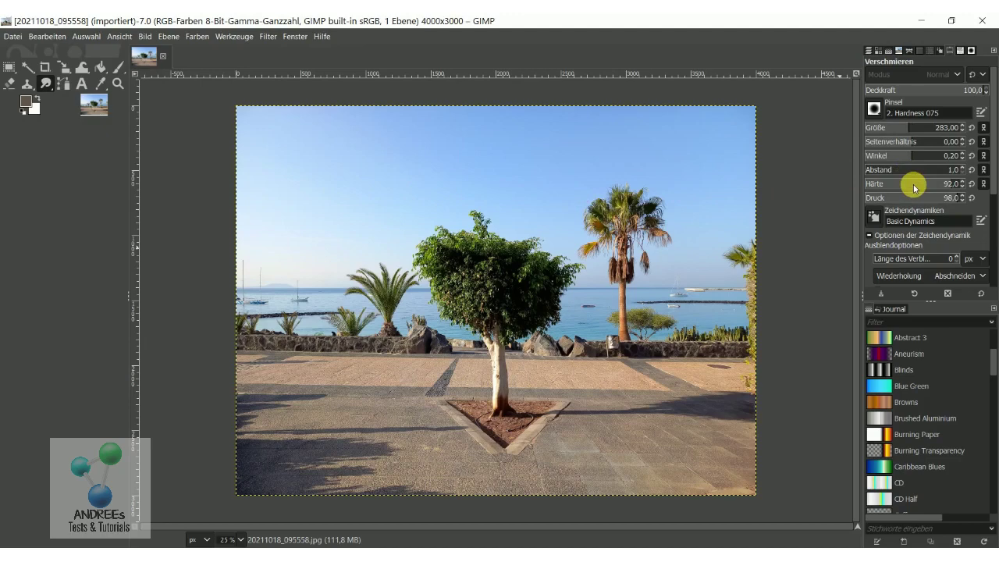
- Pick Confetti from the Zeichendynamiken presets in the smudge tool options
left_click(871, 220)
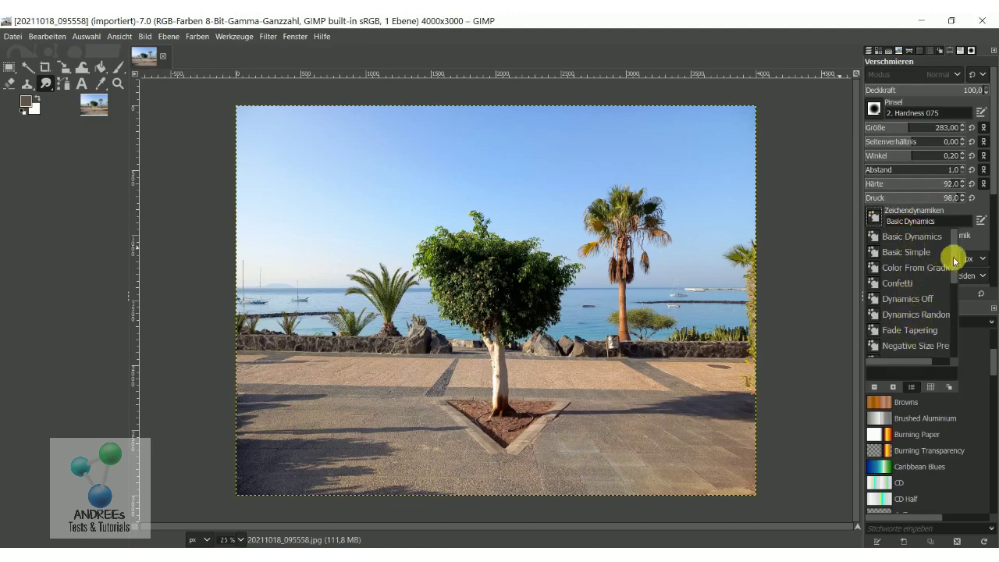
scroll(953, 265, "down", 2)
scroll(960, 289, "down", 3)
scroll(959, 296, "up", 5)
left_click(909, 285)
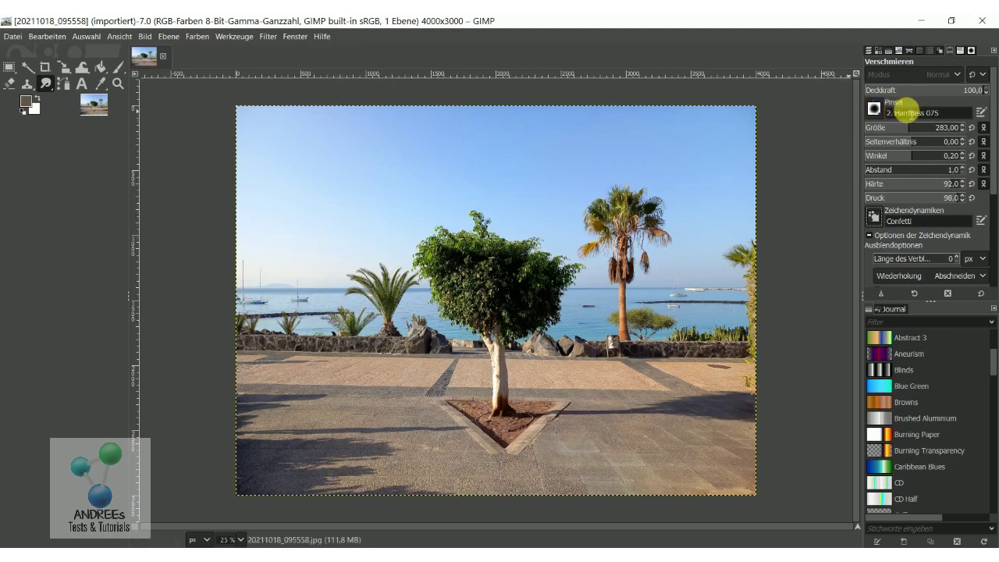
- Set brush size to 528, test-smudge the tree crown and palm, then undo the strokes
left_click(932, 129)
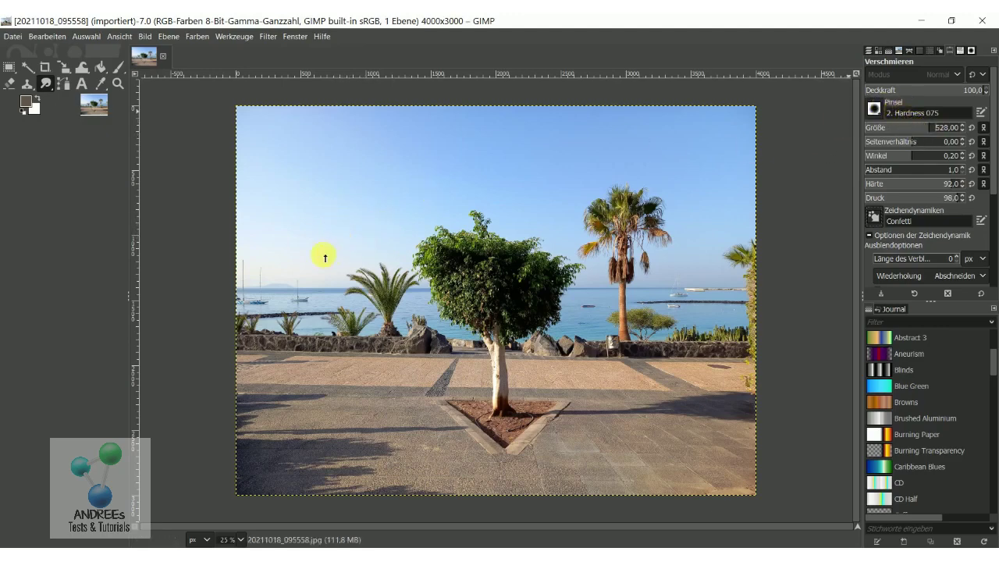
left_click_drag(384, 257, 751, 255)
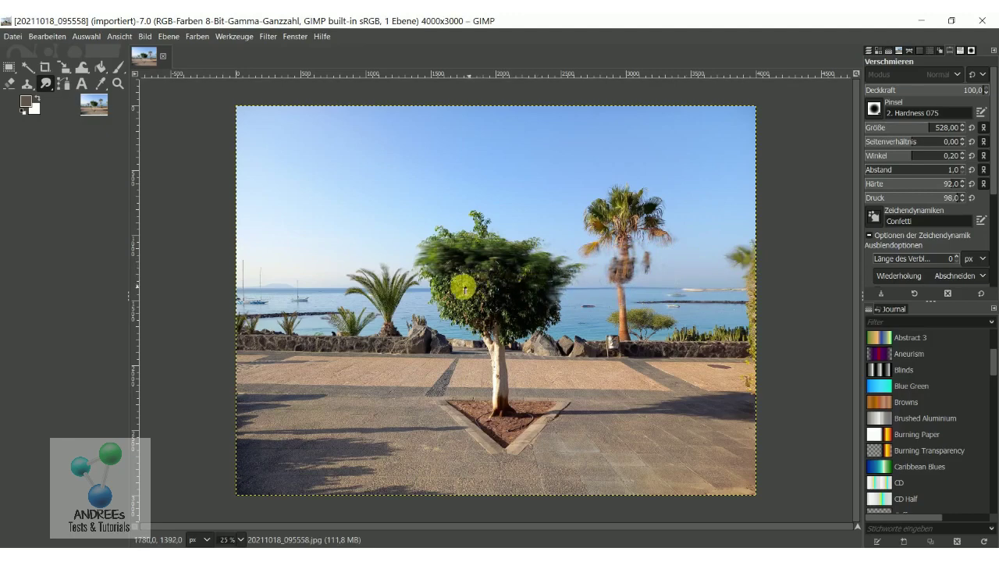
left_click_drag(383, 303, 357, 304)
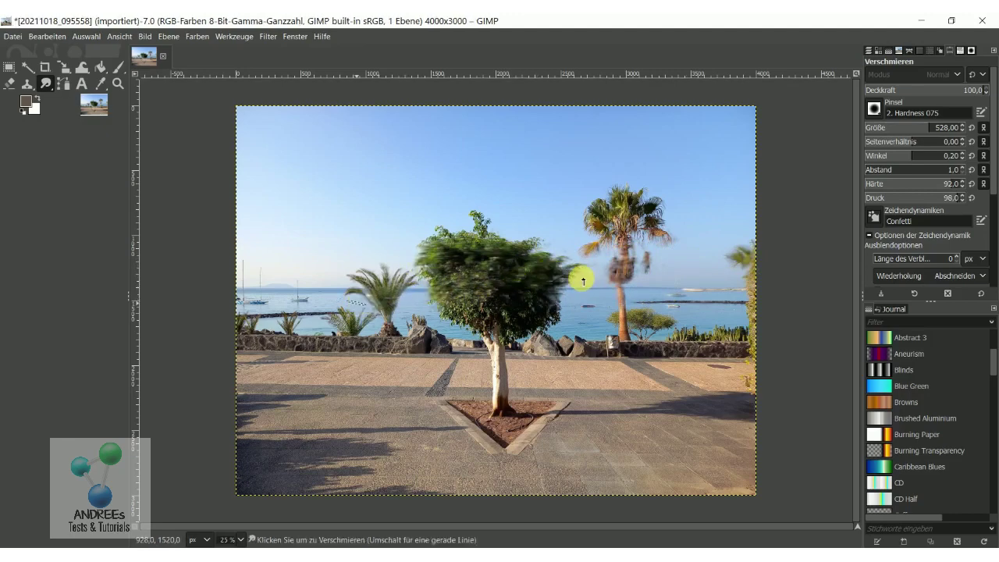
left_click(48, 36)
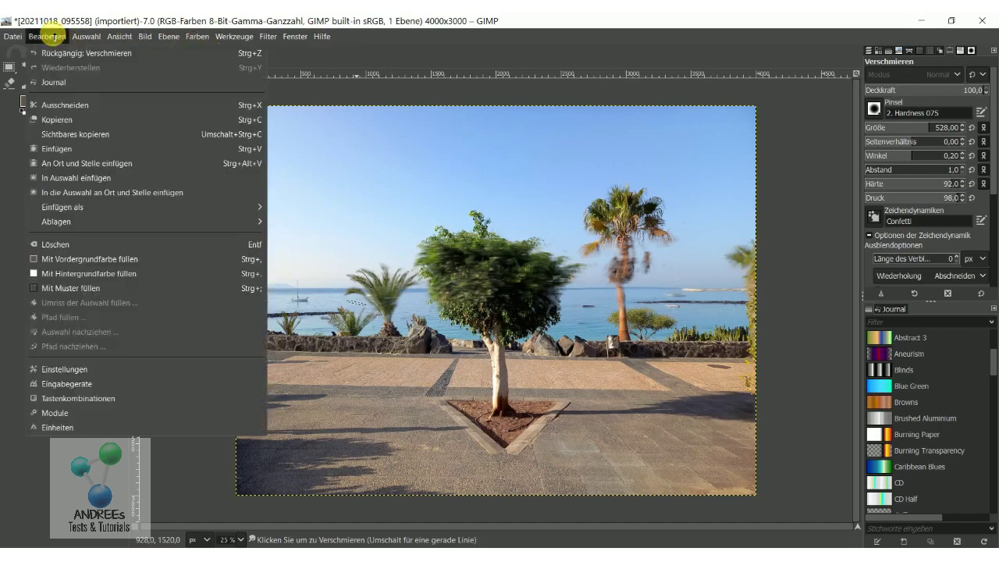
left_click(56, 50)
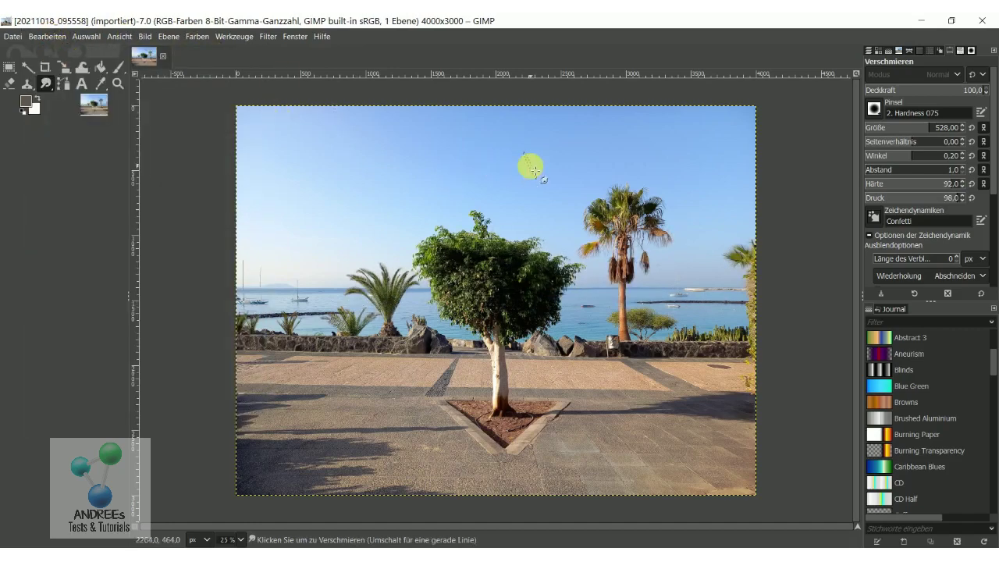
- Browse the Zeichendynamiken presets with Confetti kept, close the list, and reopen it
left_click(875, 217)
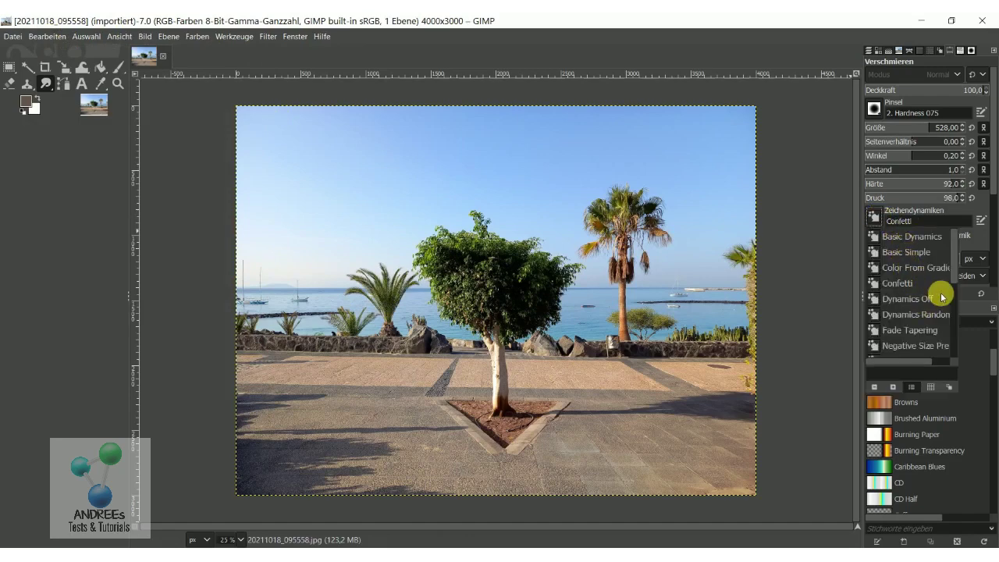
scroll(956, 281, "down", 1)
scroll(956, 289, "down", 1)
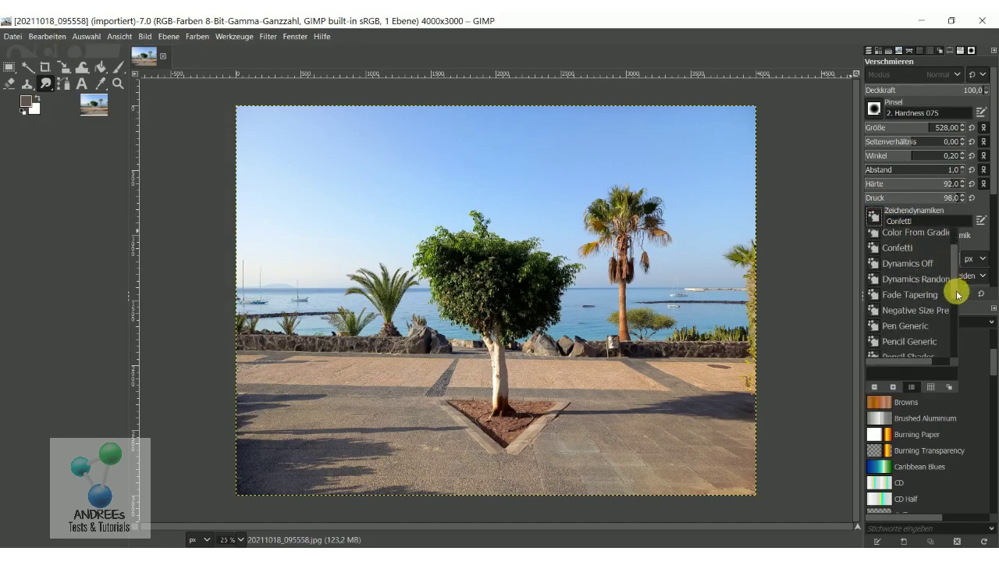
scroll(958, 302, "down", 1)
scroll(958, 301, "down", 1)
scroll(958, 306, "down", 1)
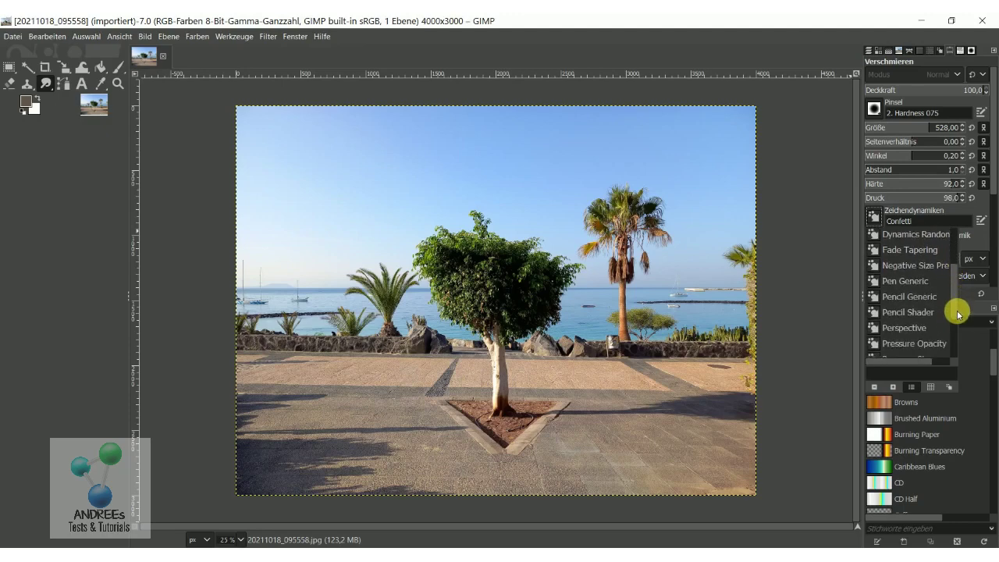
scroll(958, 314, "down", 1)
scroll(958, 323, "down", 1)
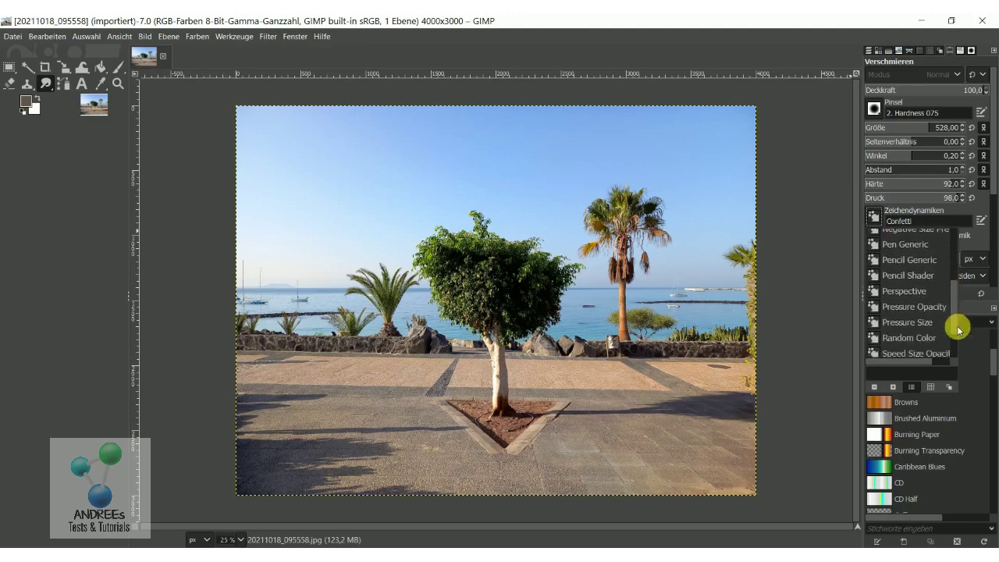
scroll(957, 326, "down", 2)
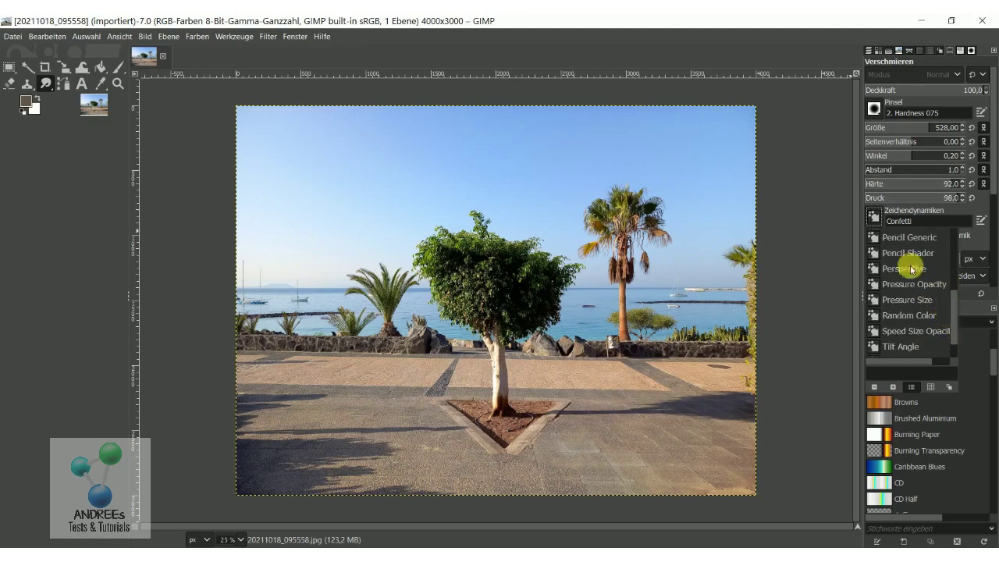
left_click(766, 227)
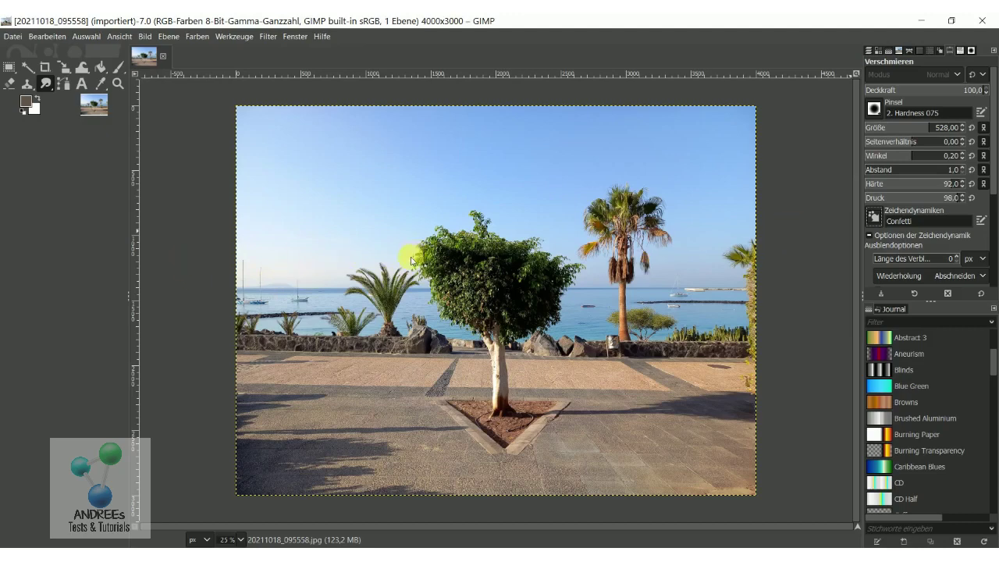
left_click(875, 220)
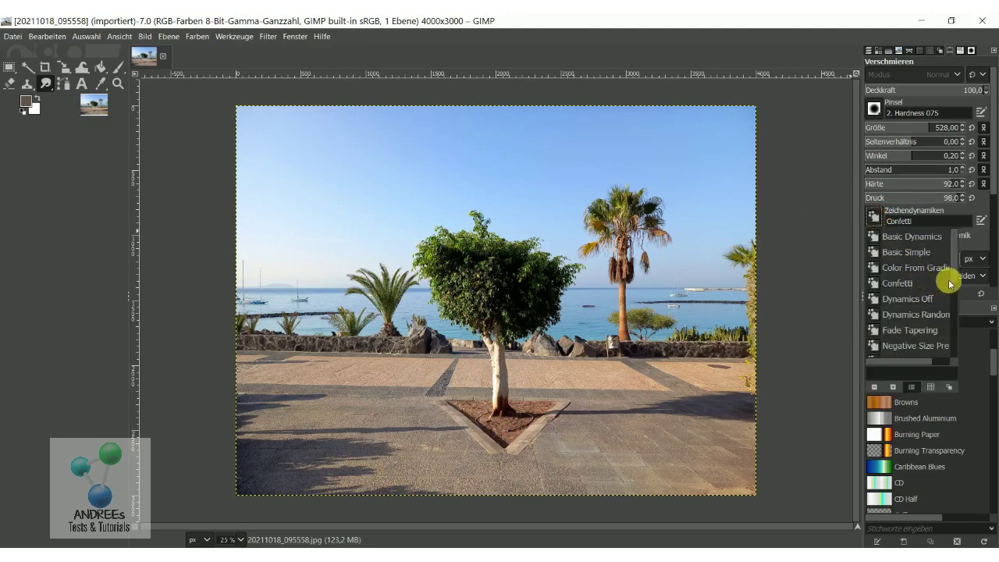
- Select Basic Dynamics and smear the palm trunk and tree crown rightward into the sea
left_click(922, 235)
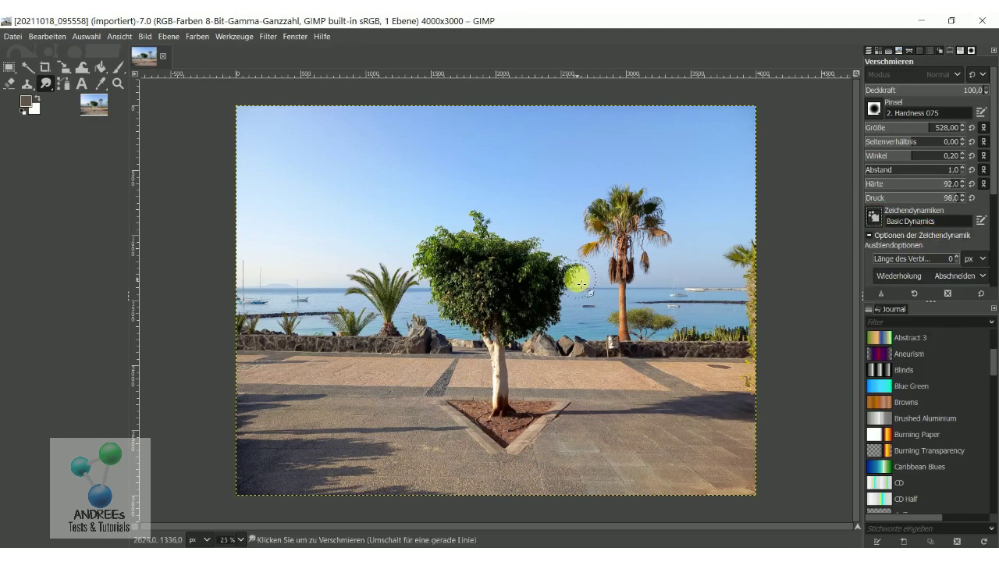
left_click_drag(625, 278, 607, 279)
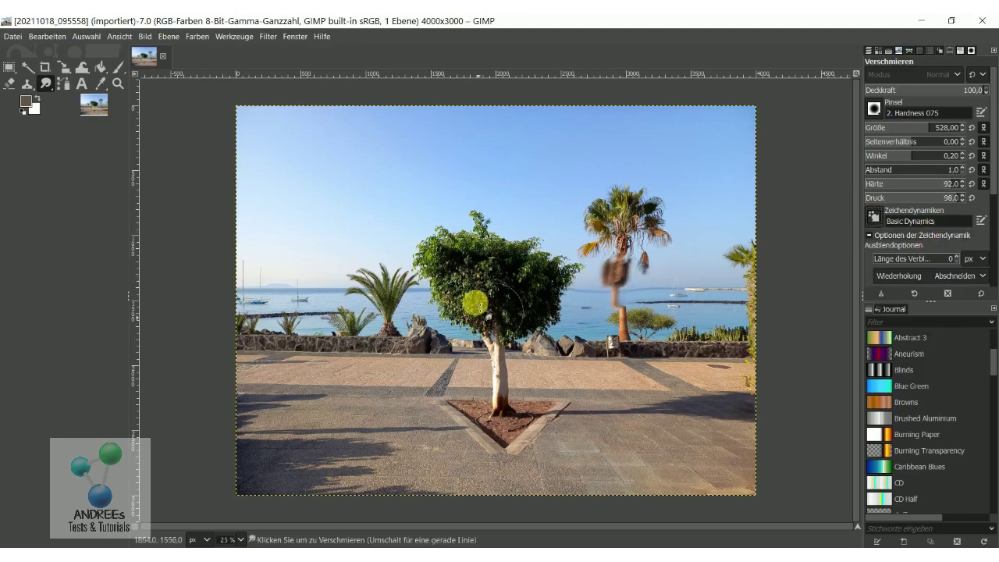
left_click_drag(521, 274, 547, 227)
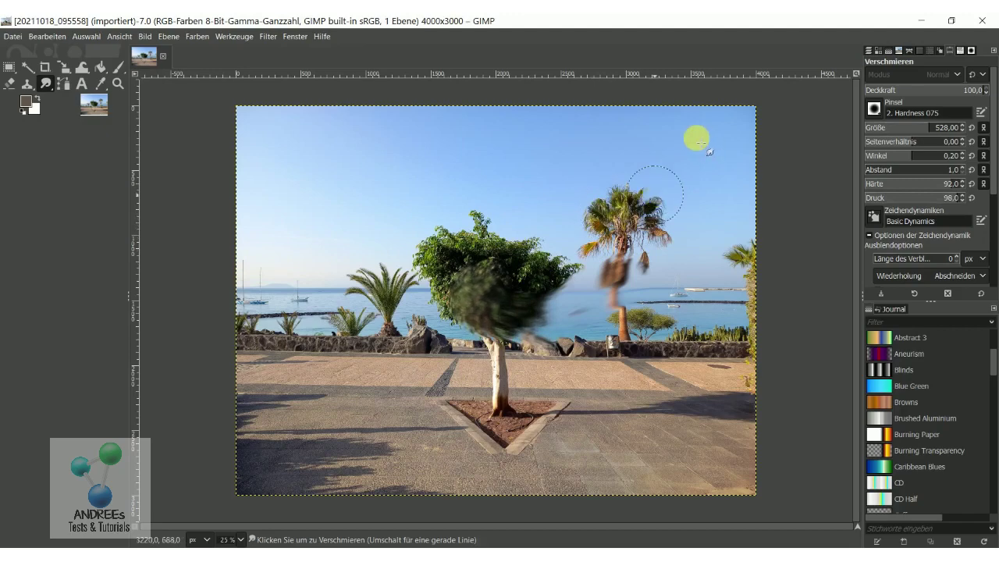
left_click_drag(535, 268, 653, 207)
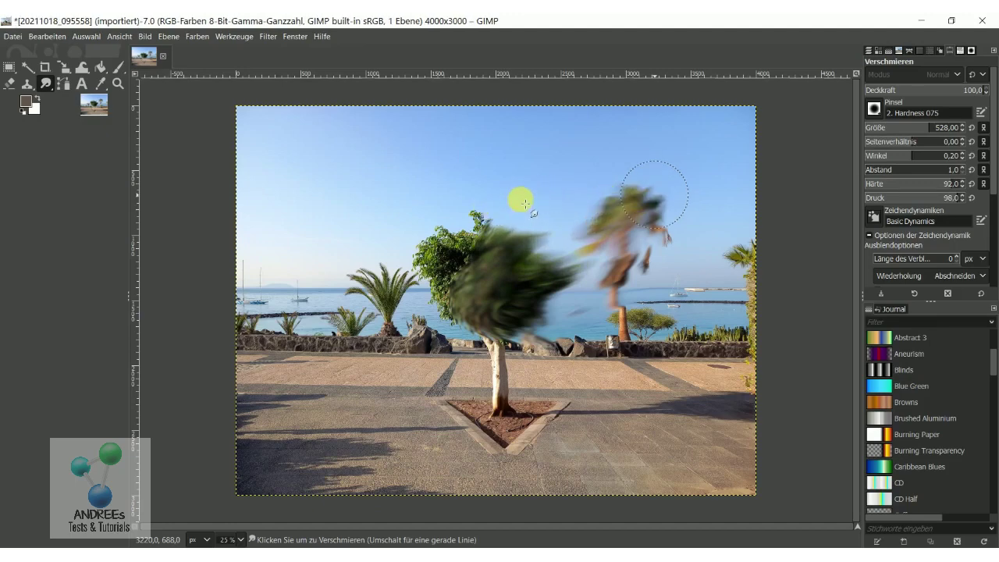
- Undo the tree and palm smudges with Bearbeiten > Rückgängig: Verschmieren
left_click(61, 37)
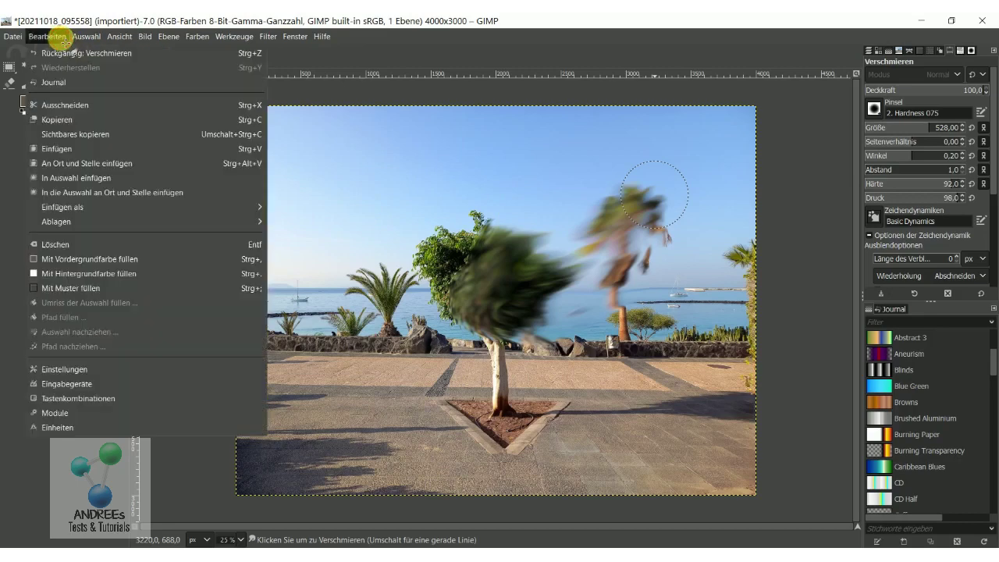
left_click(64, 52)
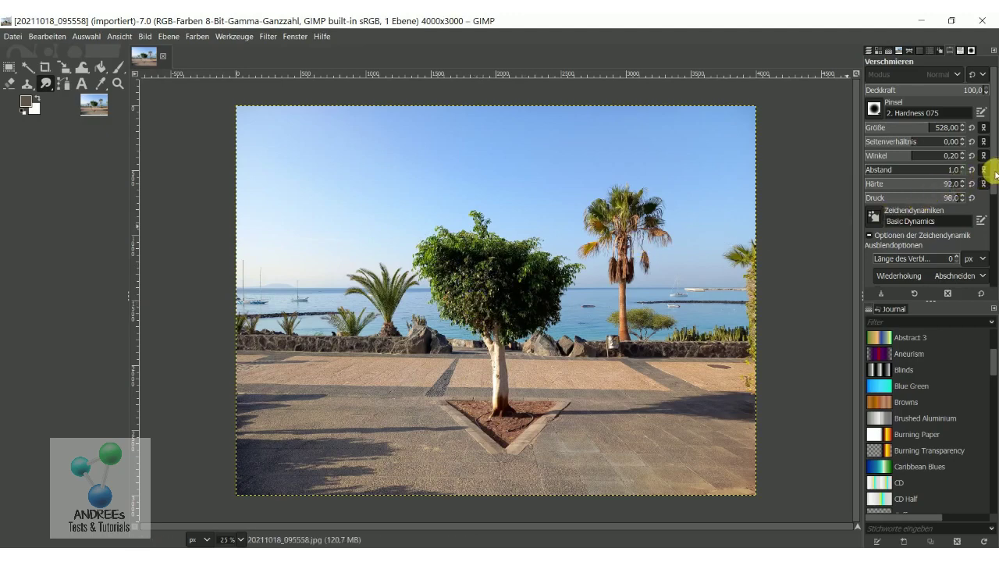
- Set Länge des Verblassens to 710 px and smudge across the central tree trunk
left_click_drag(996, 175, 996, 221)
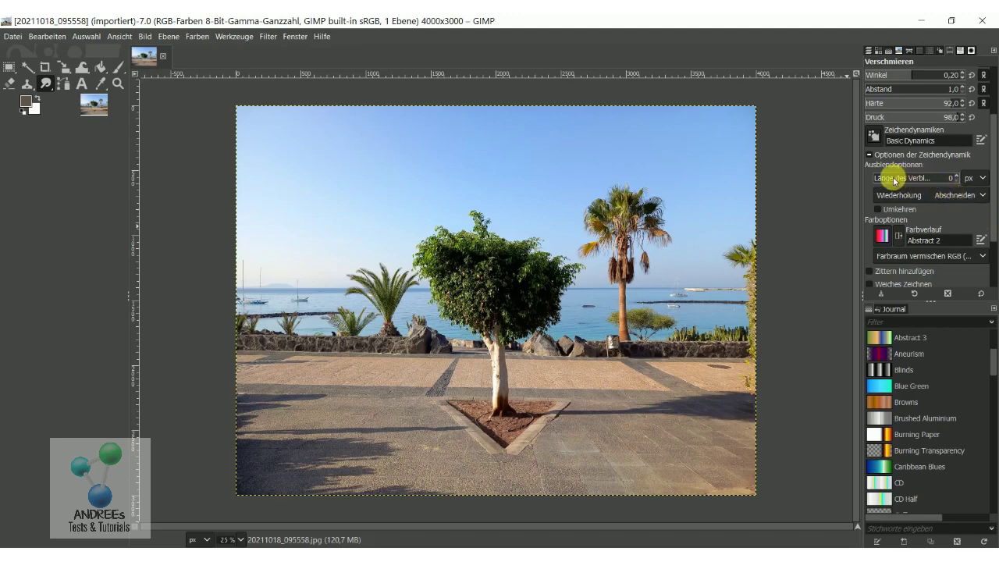
left_click_drag(908, 179, 937, 179)
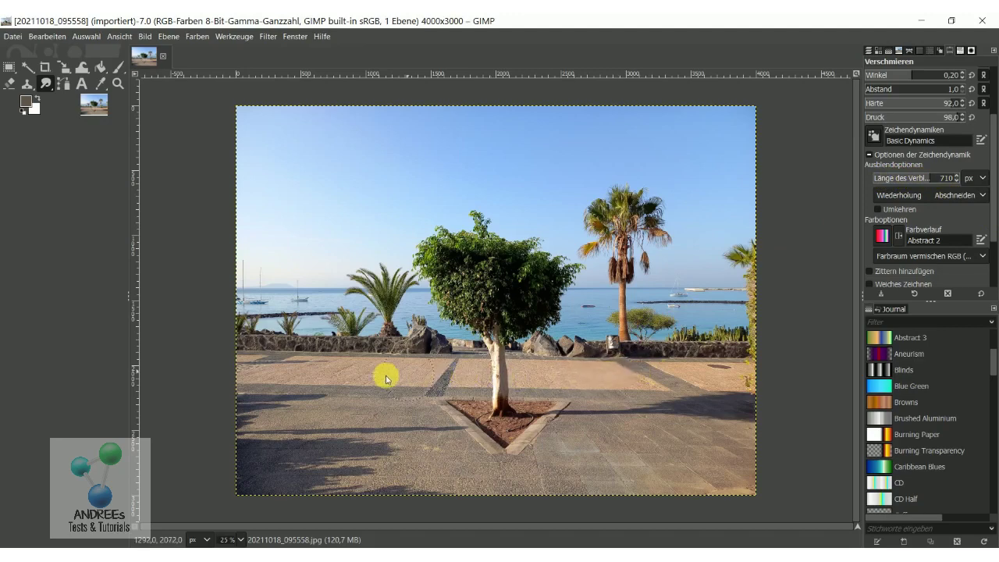
mouse_move(508, 401)
left_mouse_down()
mouse_move(685, 370)
mouse_move(350, 383)
left_mouse_up()
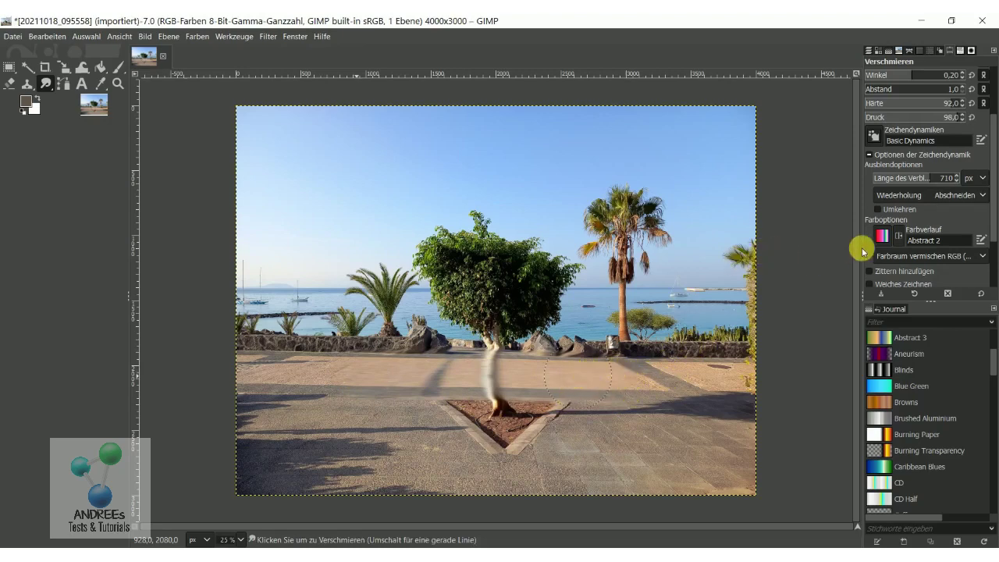
- Undo the trunk smudge and keep the Wiederholung fade repeat on Abschneiden
left_click(48, 36)
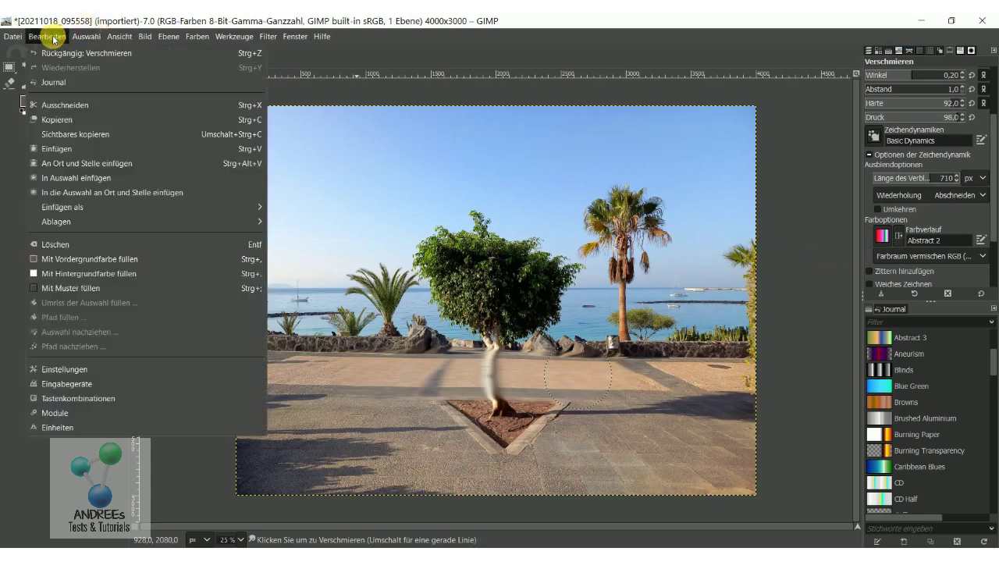
left_click(55, 53)
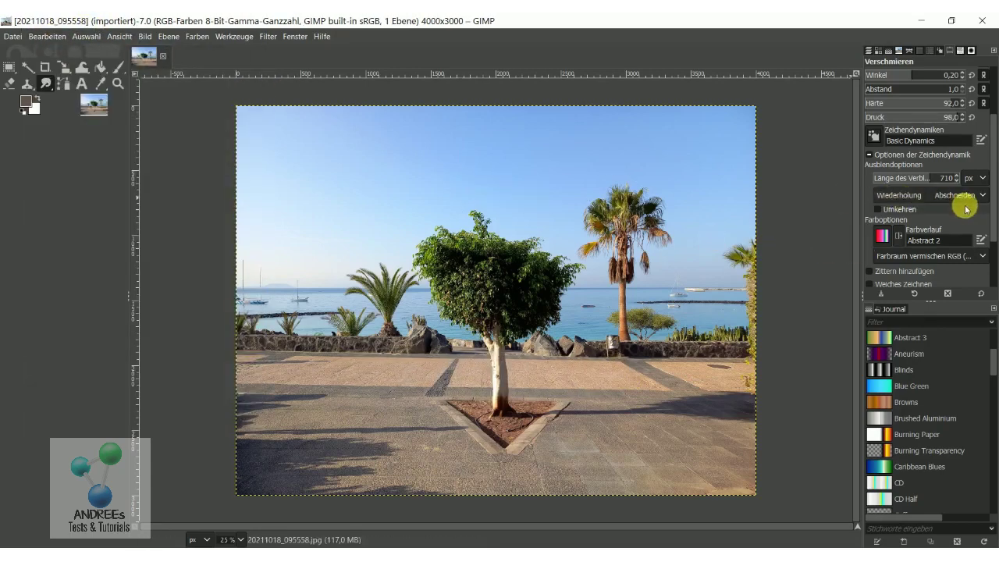
scroll(994, 218, "down", 2)
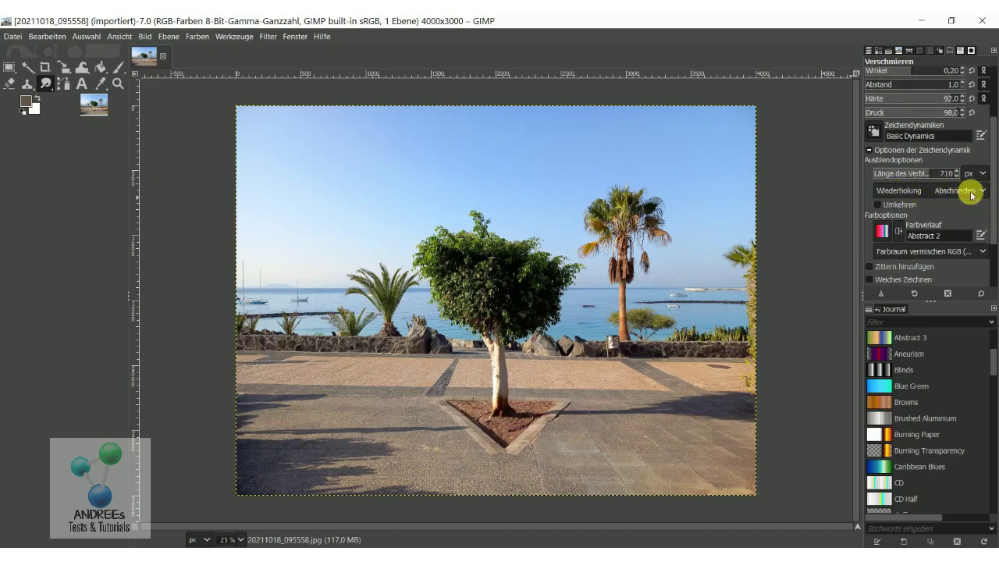
left_click(984, 192)
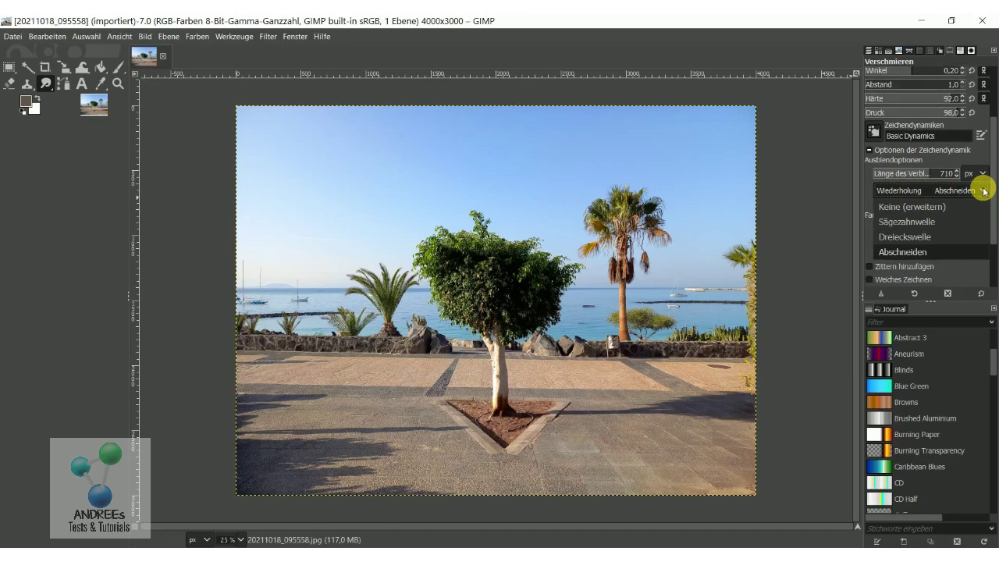
left_click(983, 190)
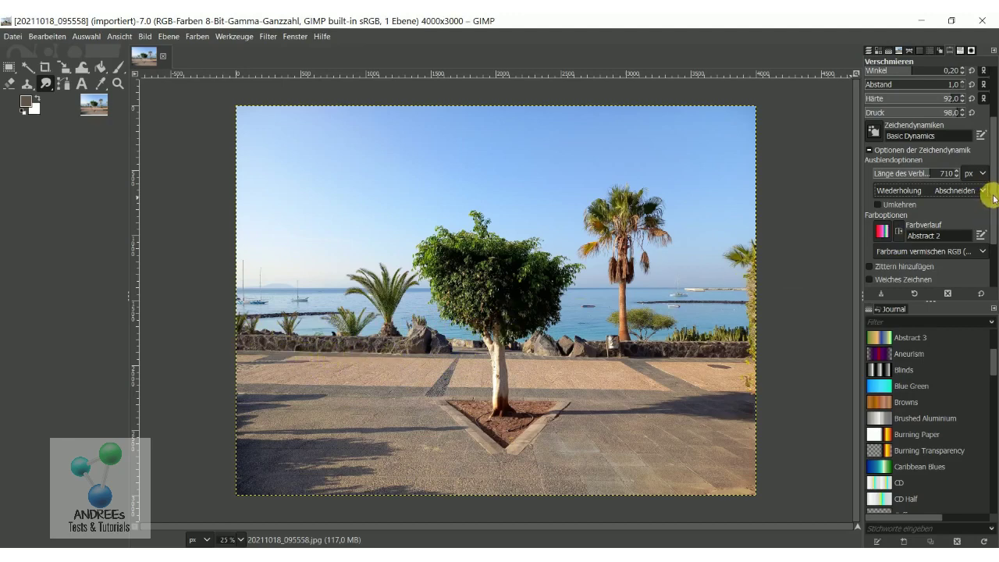
left_click_drag(994, 199, 991, 229)
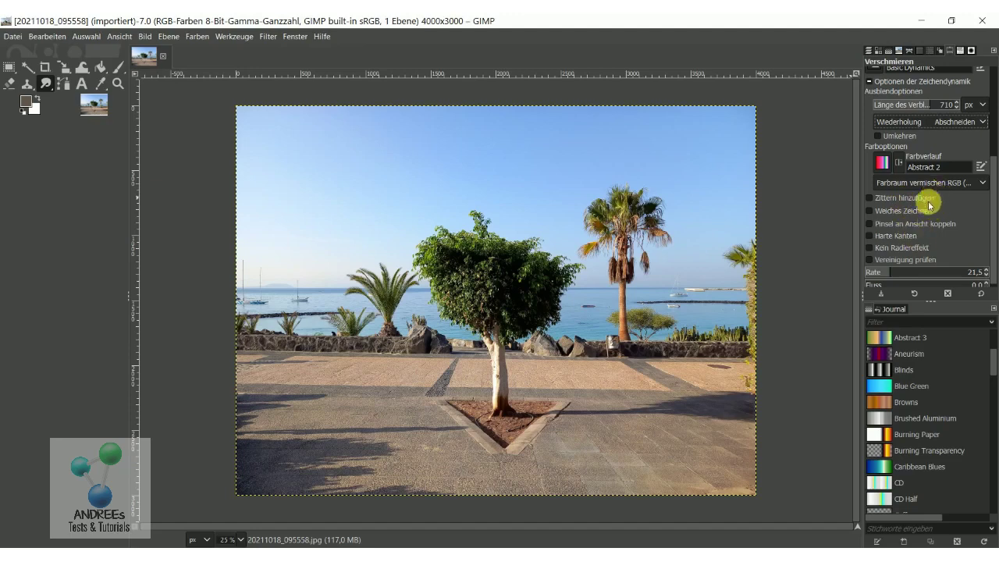
left_click(871, 200)
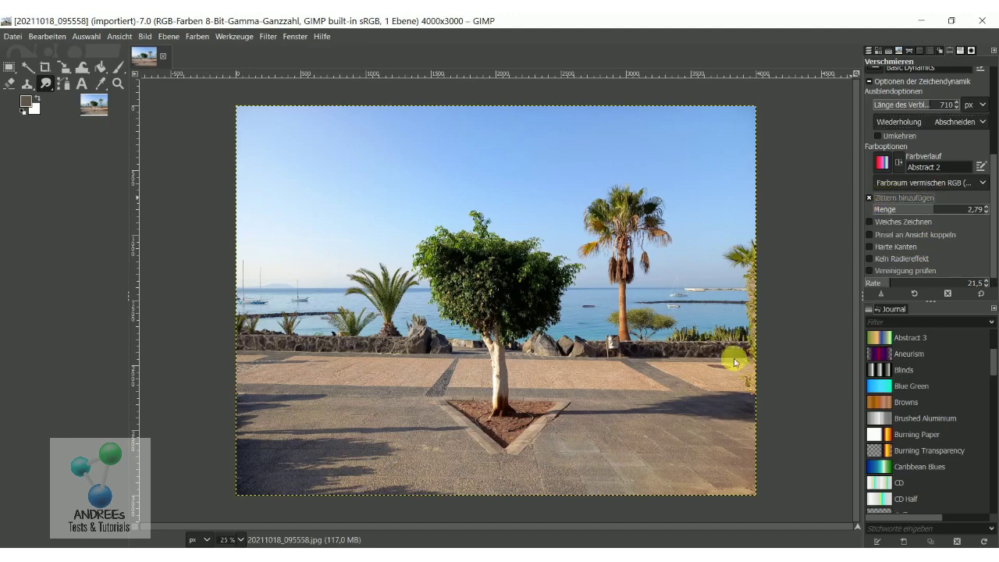
mouse_move(674, 376)
left_mouse_down()
mouse_move(520, 364)
mouse_move(542, 388)
mouse_move(689, 408)
mouse_move(482, 380)
mouse_move(468, 305)
left_mouse_up()
mouse_move(380, 293)
left_mouse_down()
mouse_move(517, 351)
mouse_move(424, 352)
mouse_move(320, 437)
mouse_move(344, 321)
mouse_move(265, 402)
mouse_move(315, 375)
left_mouse_up()
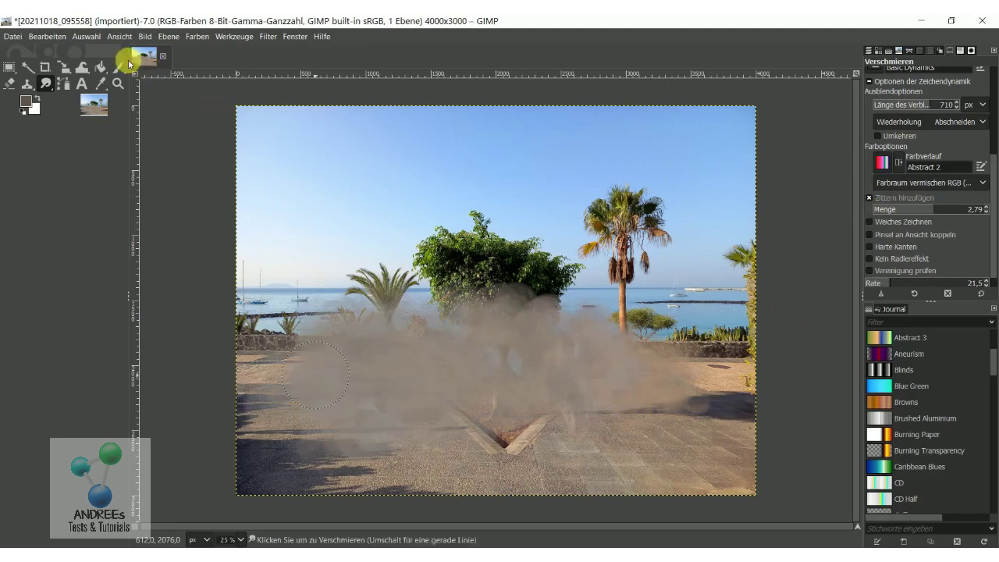
left_click(53, 36)
left_click(58, 50)
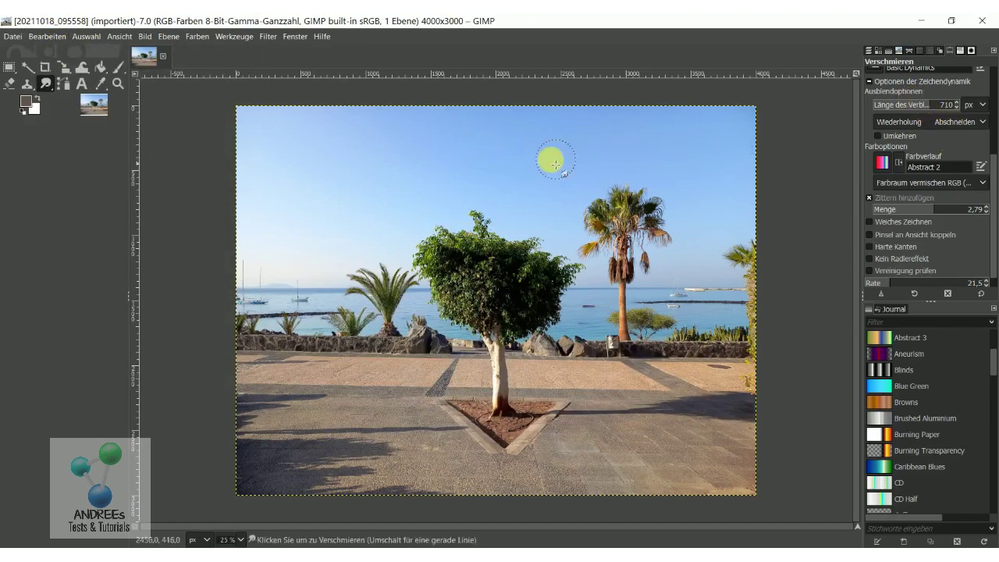
left_click_drag(491, 164, 364, 173)
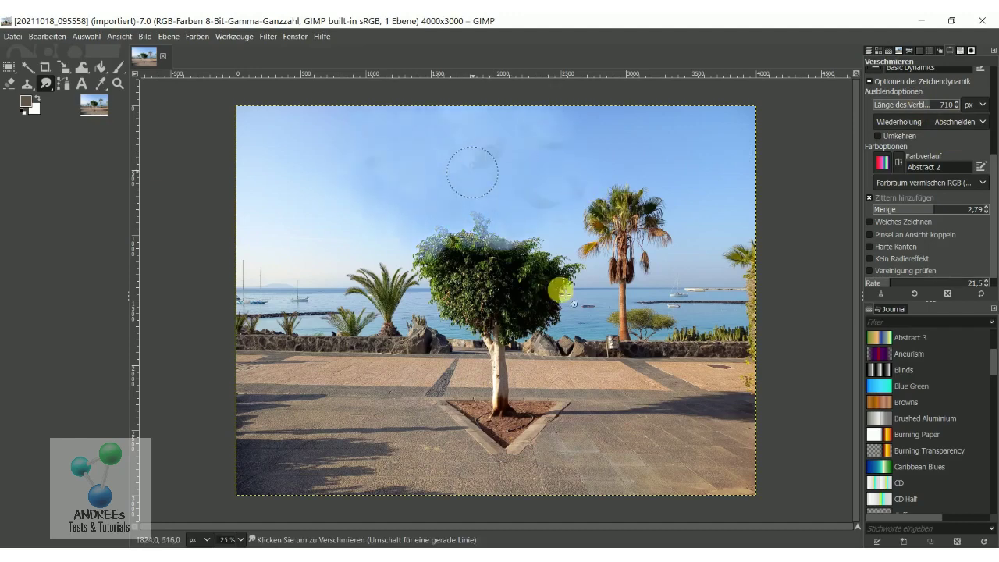
left_click_drag(365, 173, 579, 290)
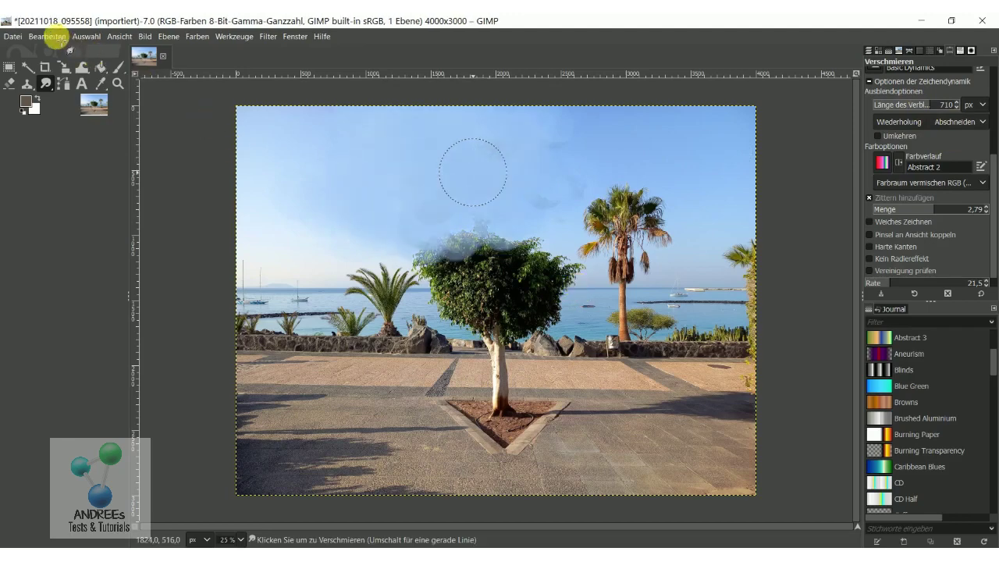
left_click(55, 36)
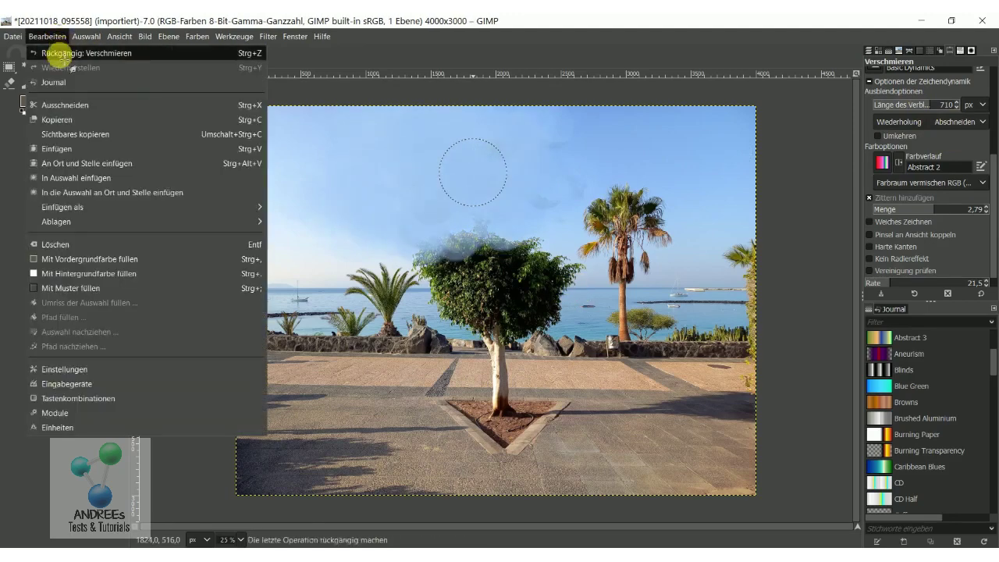
left_click(58, 53)
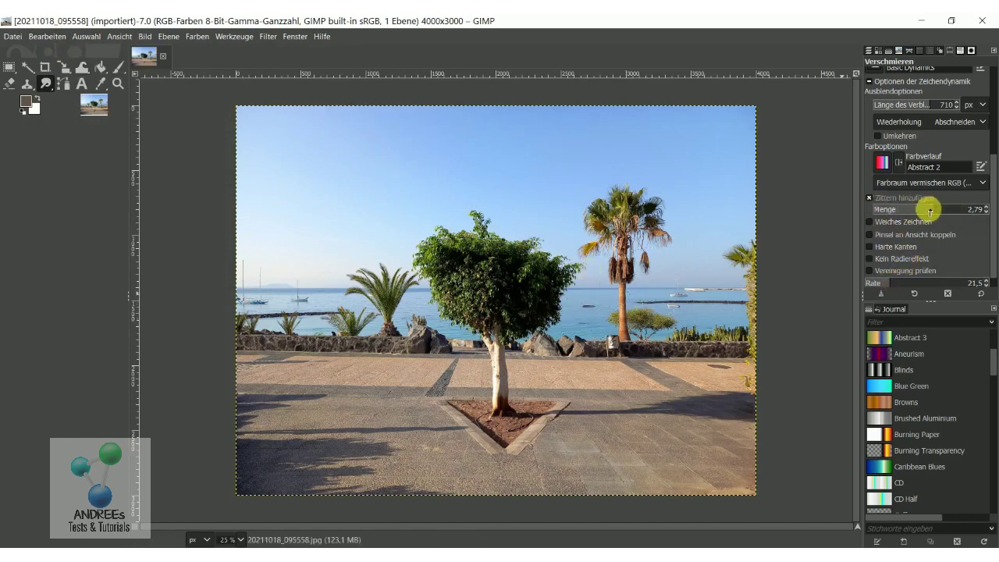
left_click(871, 199)
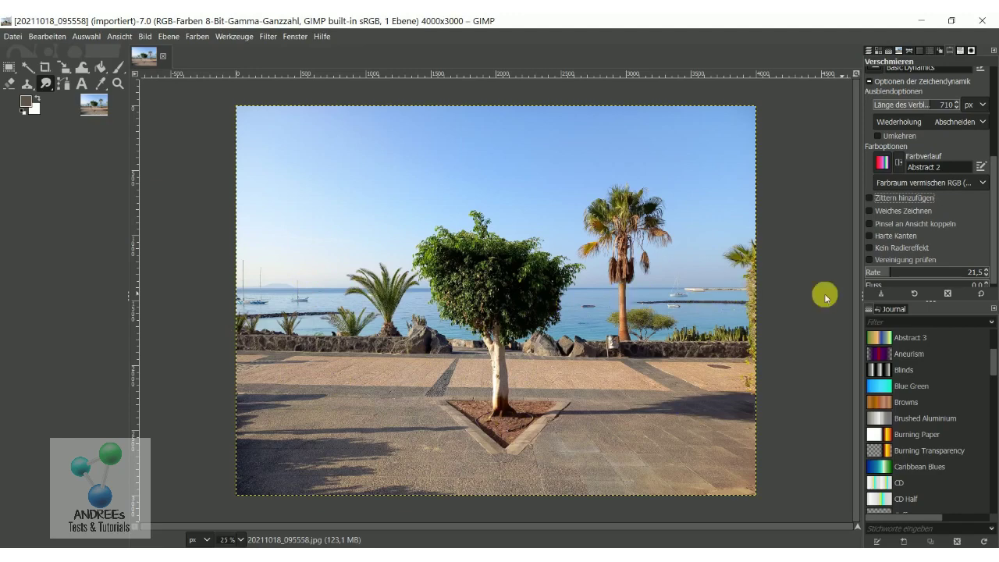
scroll(994, 250, "down", 1)
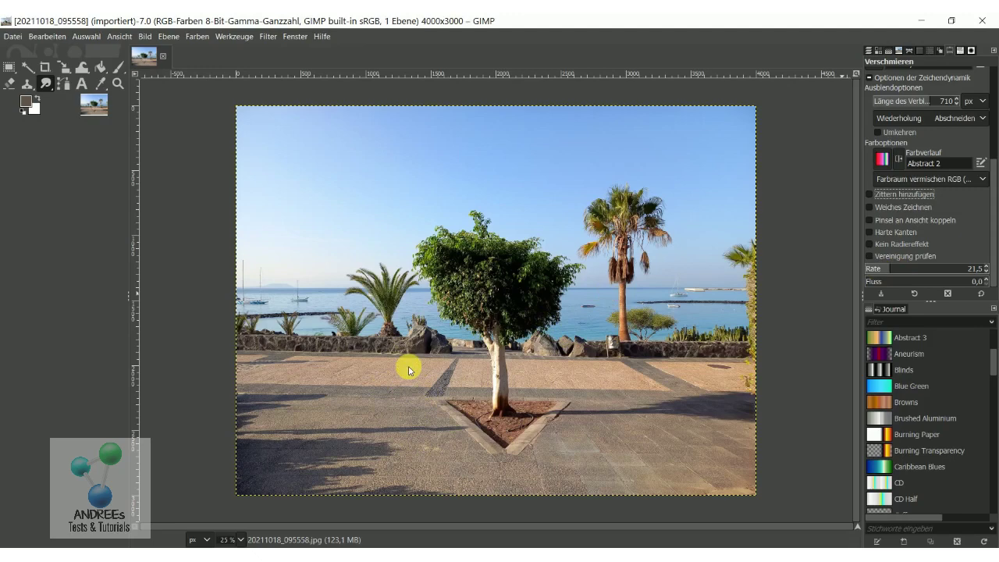
left_click(888, 281)
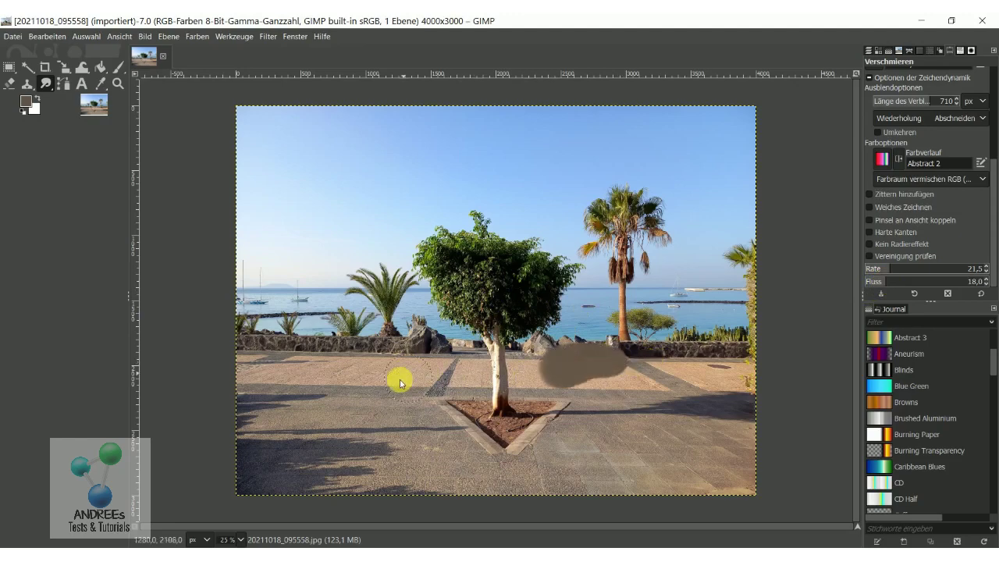
left_click_drag(579, 367, 402, 380)
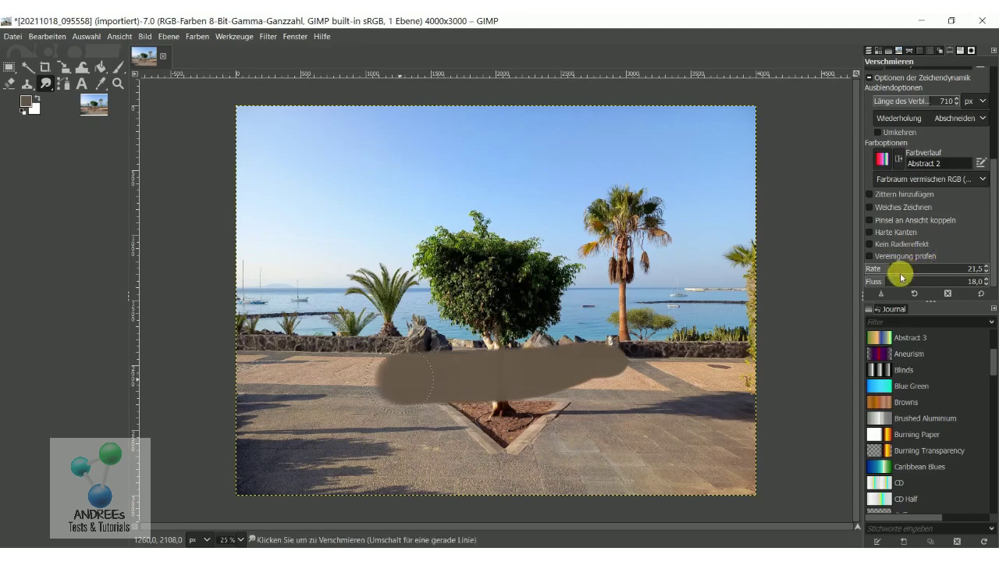
left_click(864, 281)
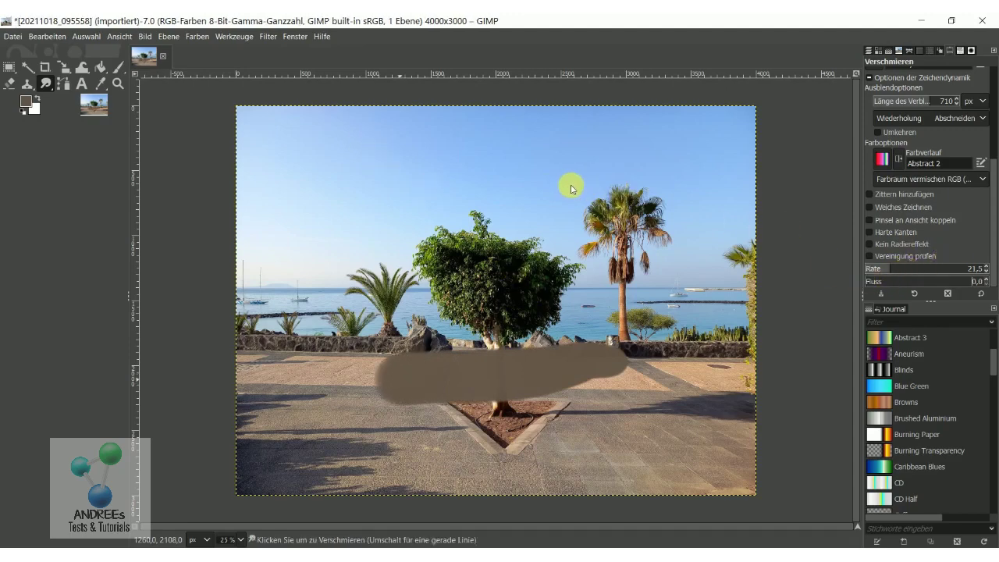
left_click(34, 36)
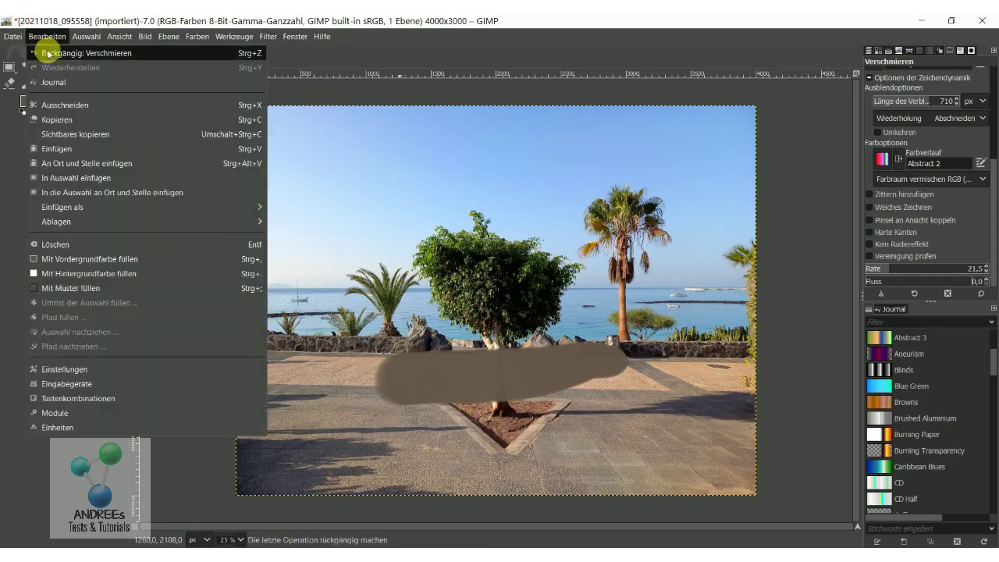
left_click(36, 49)
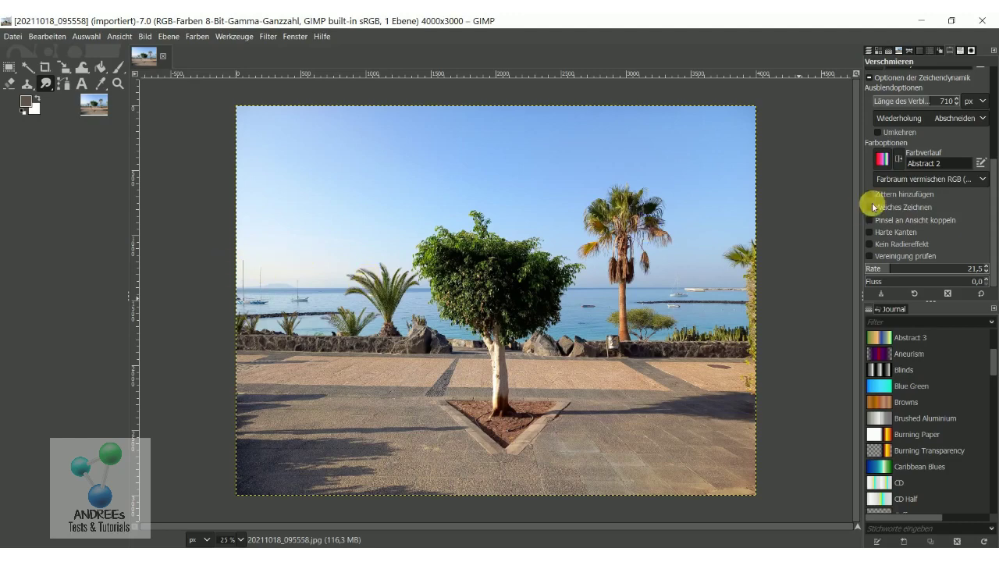
- Shift-click smudge a straight line from the left pavement across the seawall and tree trunk
scroll(976, 192, "up", 3)
scroll(976, 192, "up", 2)
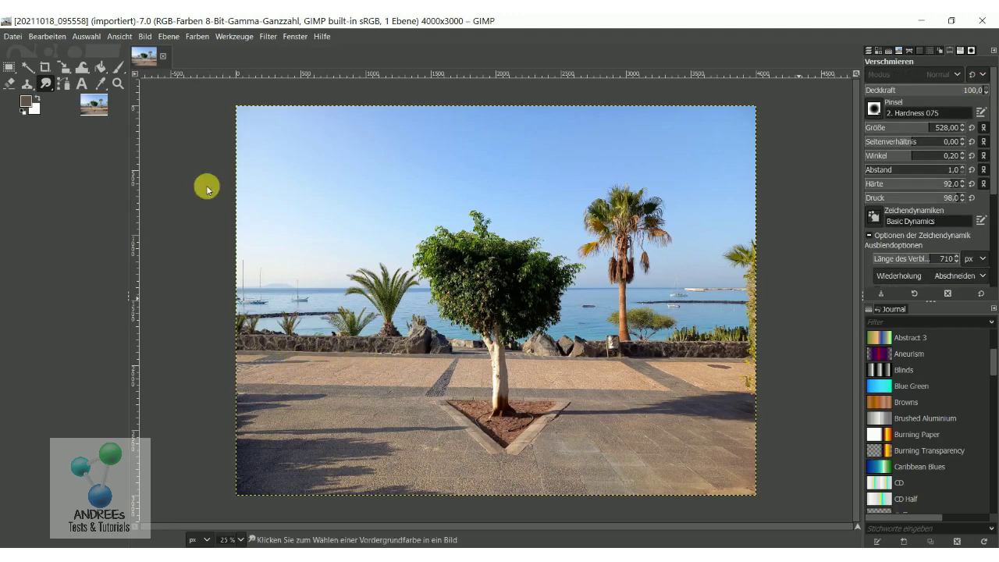
left_click(46, 85)
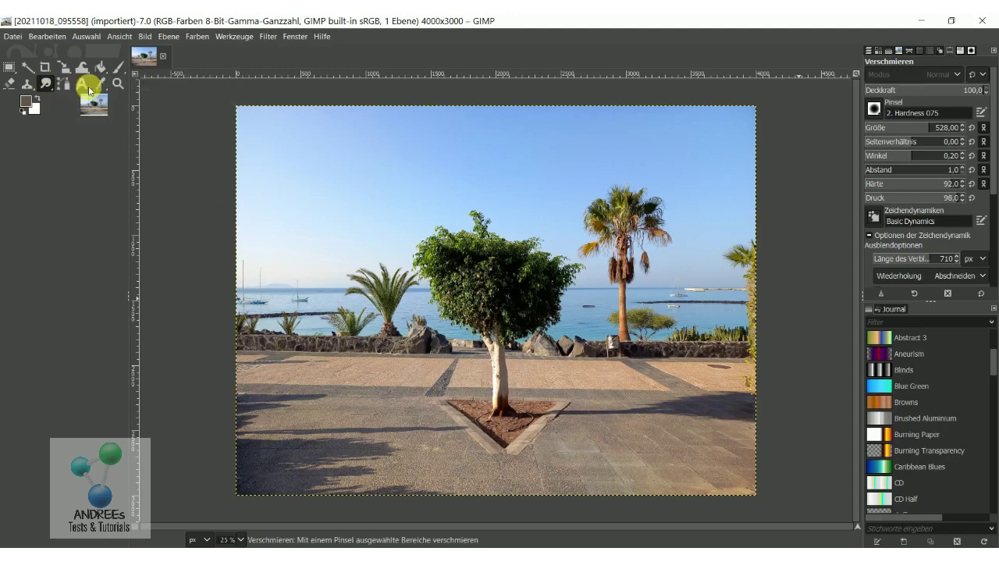
mouse_move(302, 364)
left_mouse_down()
mouse_move(348, 369)
mouse_move(290, 359)
left_mouse_up()
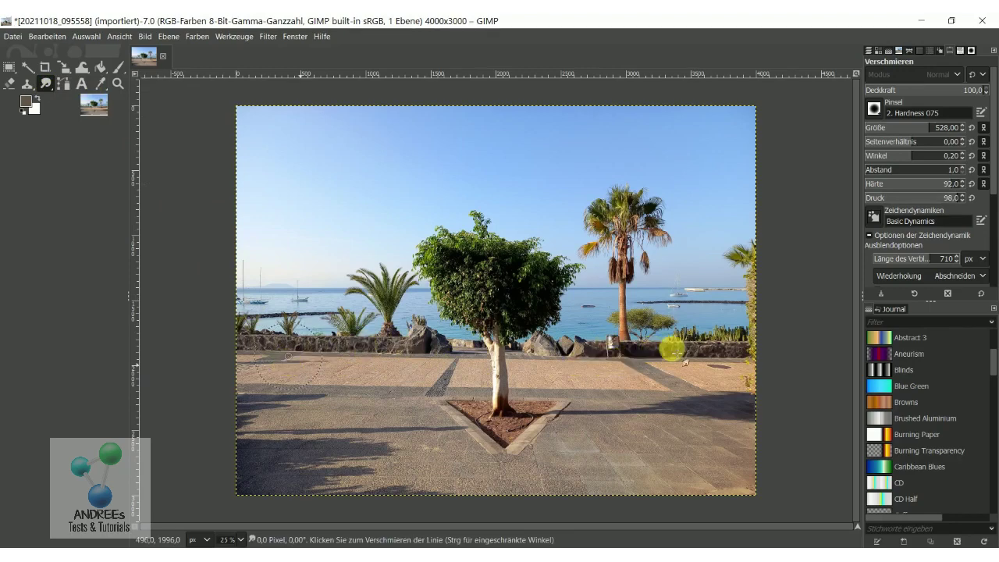
left_click(279, 405, "shift")
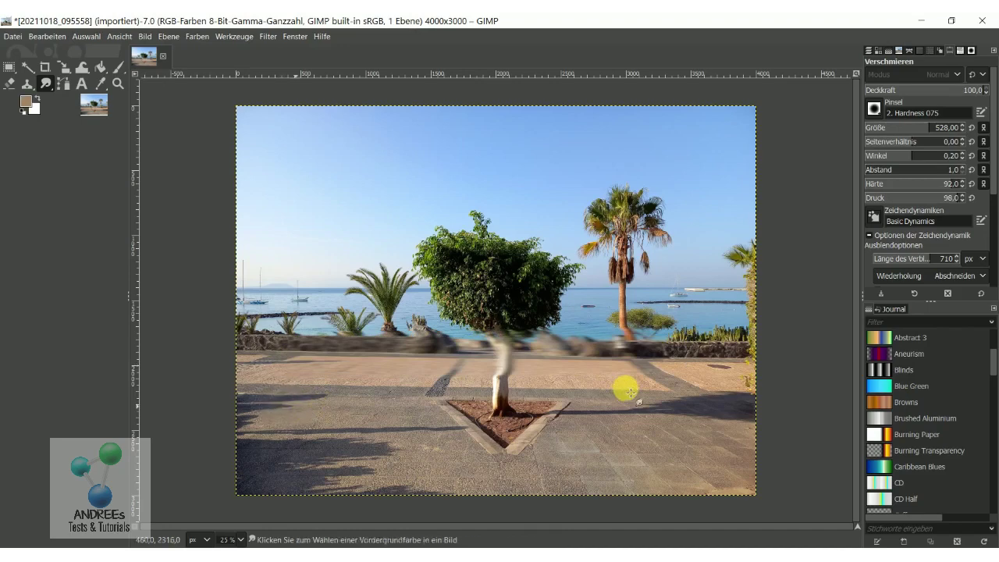